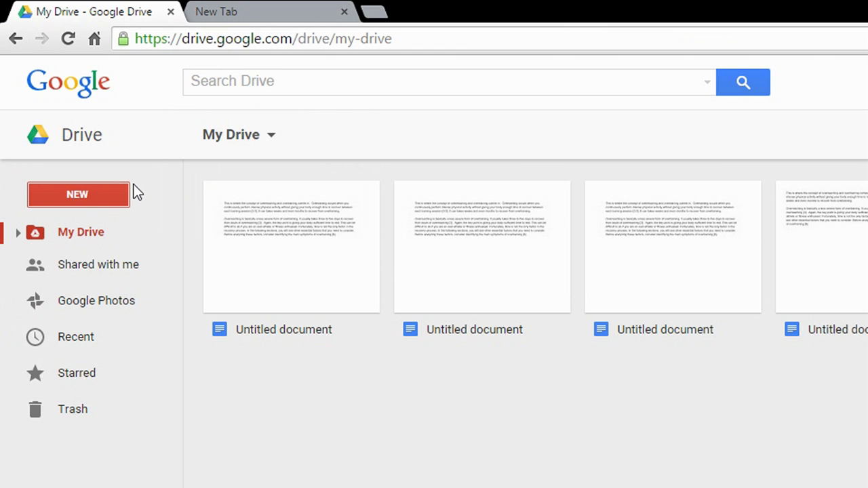
- Create a blank Google Docs document from Google Drive's New menu
click(101, 201)
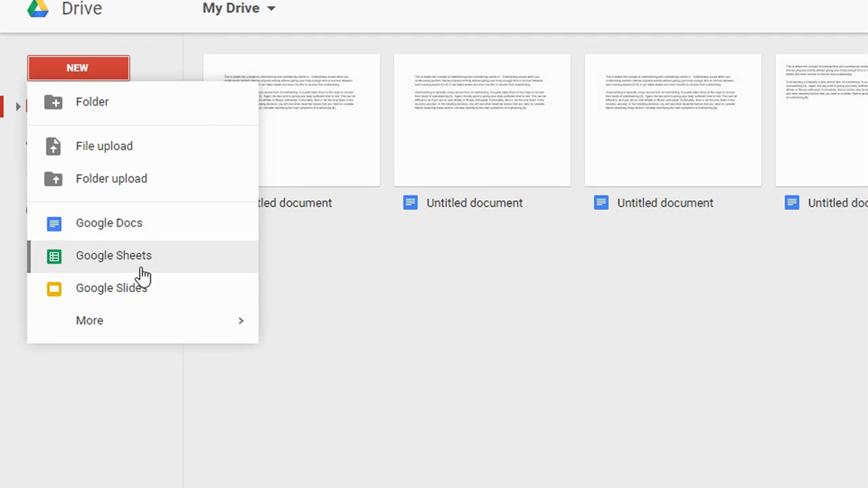
click(109, 353)
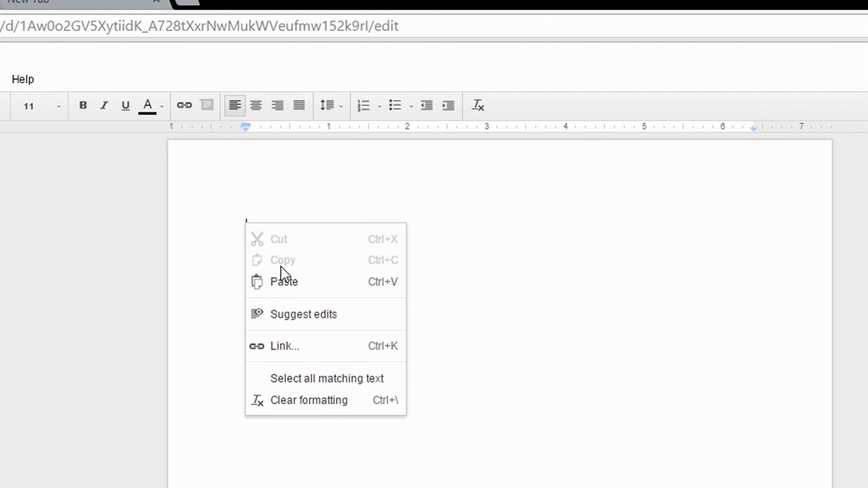
- Paste the copied overreaching and overtraining paragraphs onto the empty page
click(300, 288)
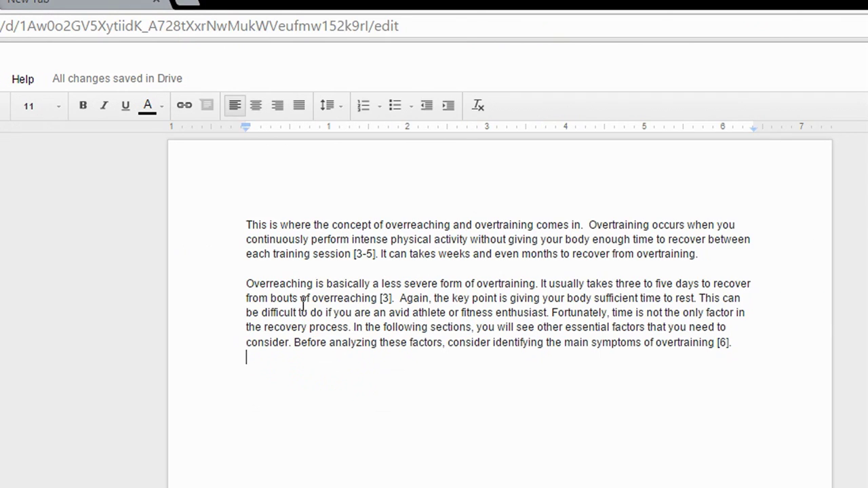
click(454, 247)
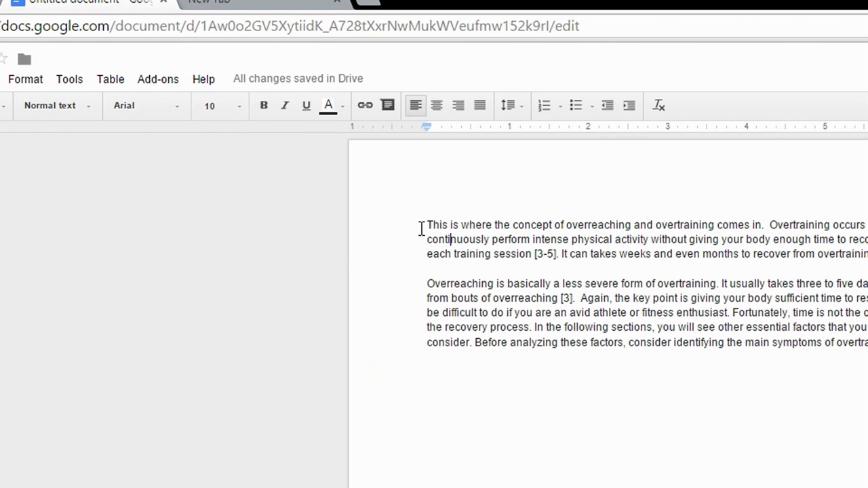
click(426, 228)
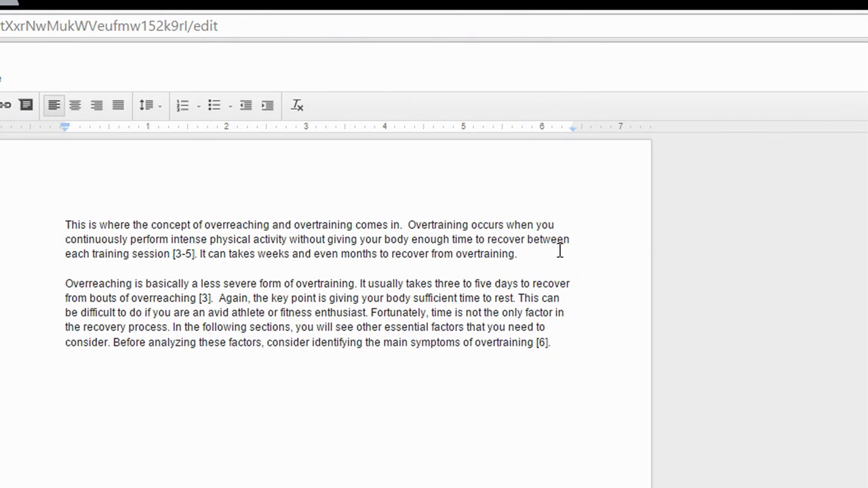
click(570, 239)
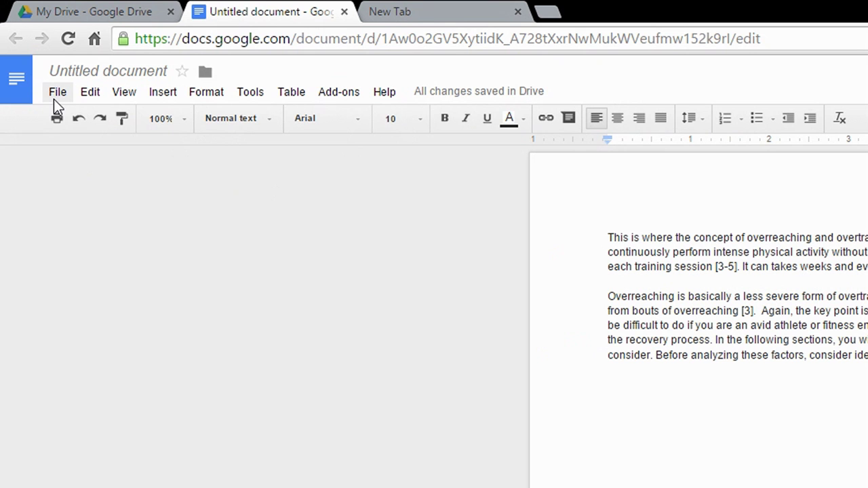
- Open File > Page setup, leaving Letter paper size and the 1-inch margins unchanged
click(55, 95)
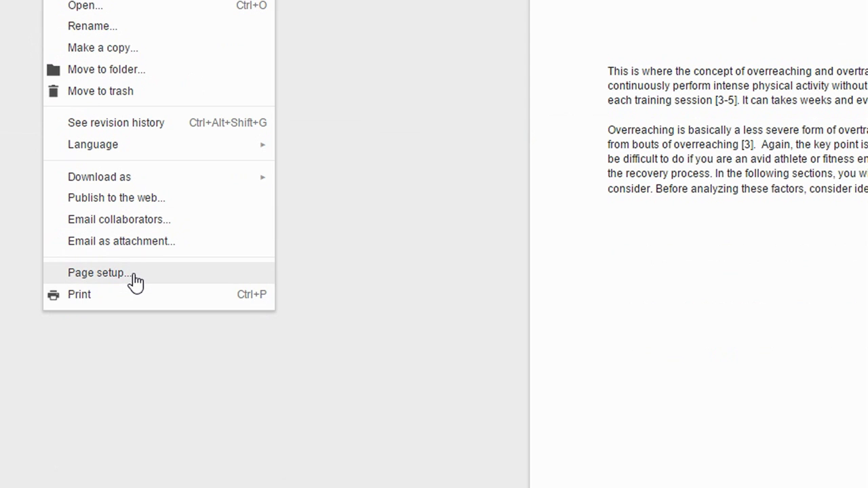
click(136, 282)
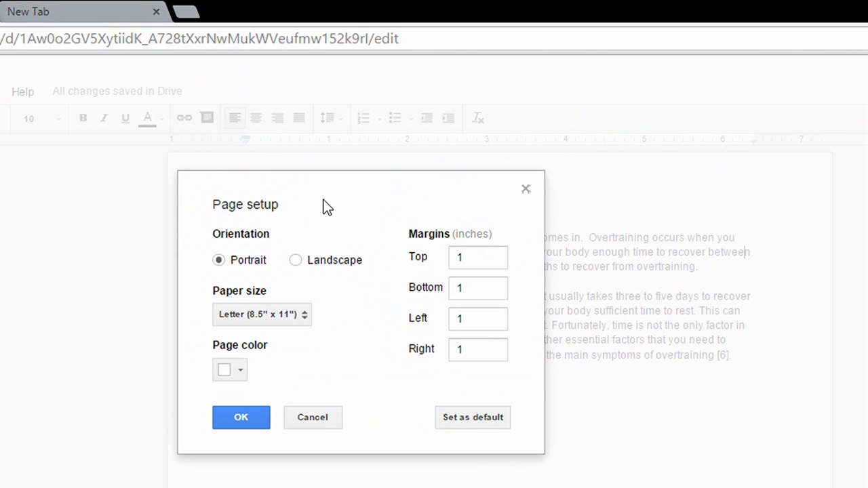
drag(324, 199, 382, 213)
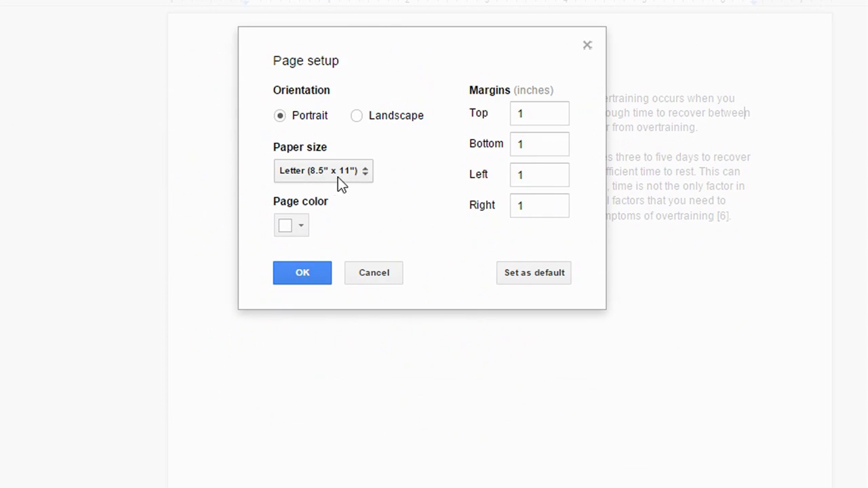
drag(382, 58, 395, 40)
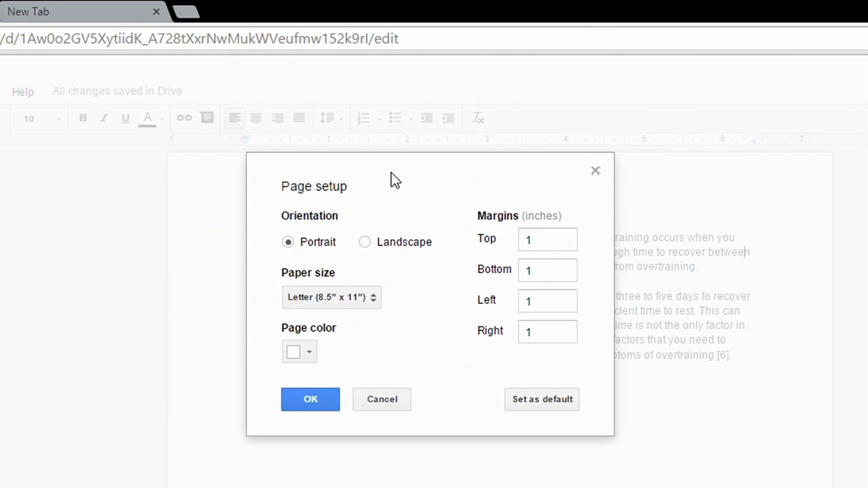
drag(395, 180, 397, 139)
click(362, 260)
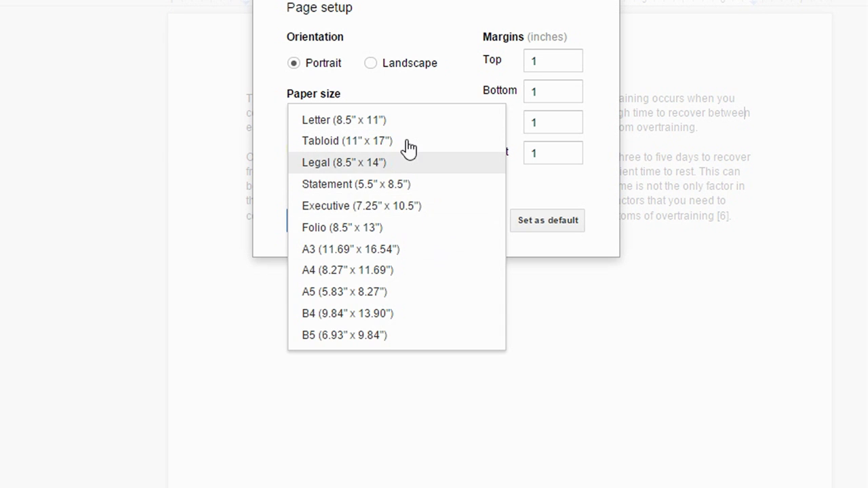
click(546, 201)
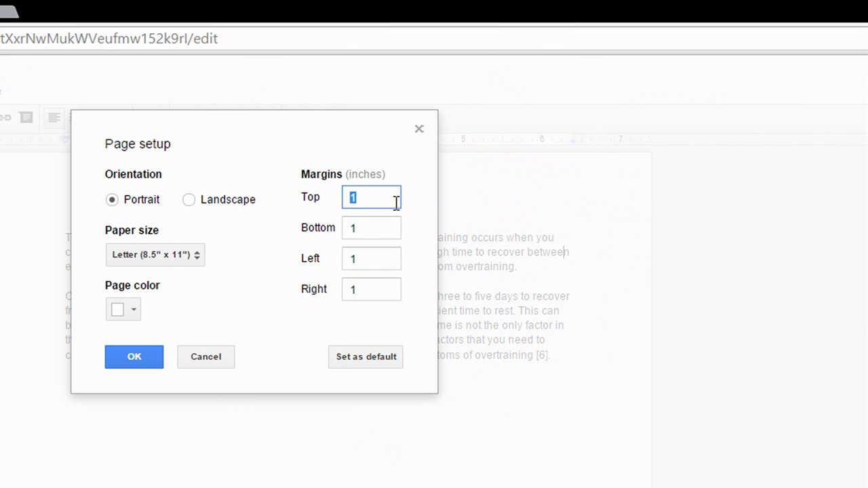
- Change the top and bottom margins to 0.5 inch
click(380, 196)
double_click(380, 195)
text(0.5)
double_click(398, 220)
text(0)
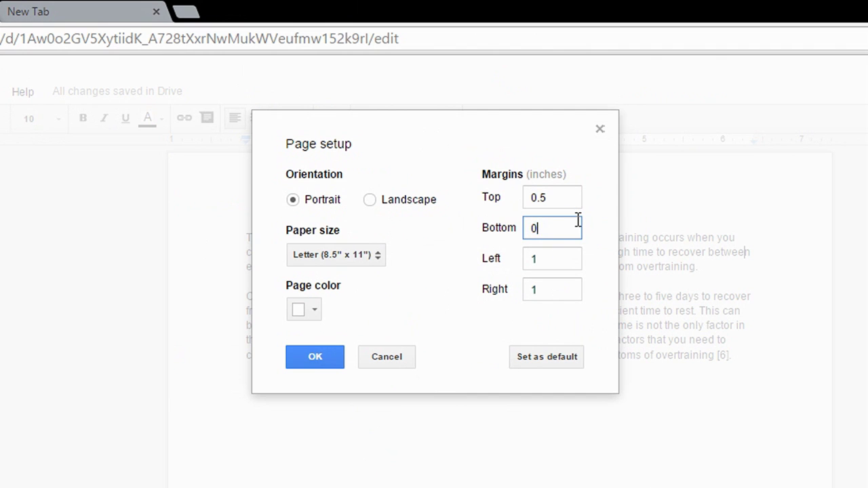
text(3)
key(BackSpace)
text(.5)
- Change the left and right margins to 0.5 inch
click(543, 254)
double_click(544, 255)
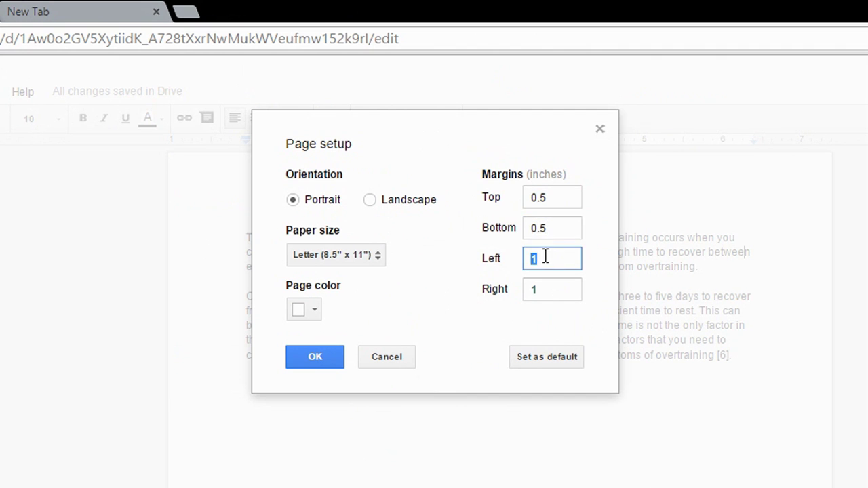
text(0.5)
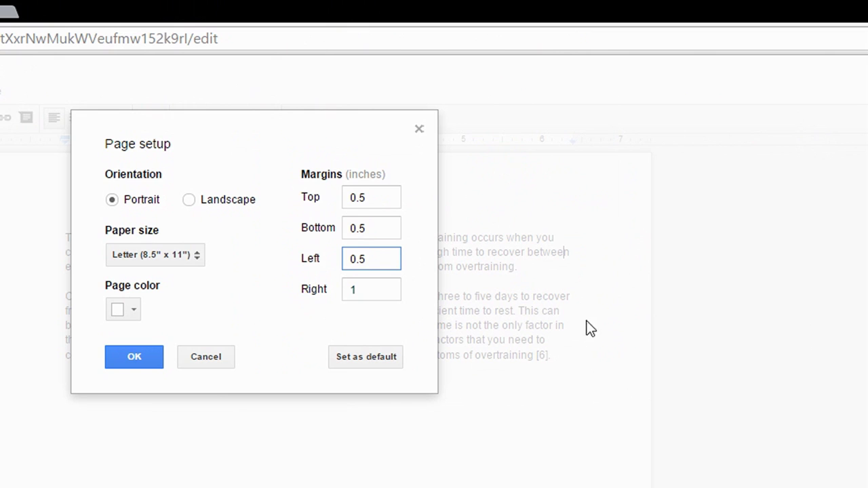
double_click(529, 290)
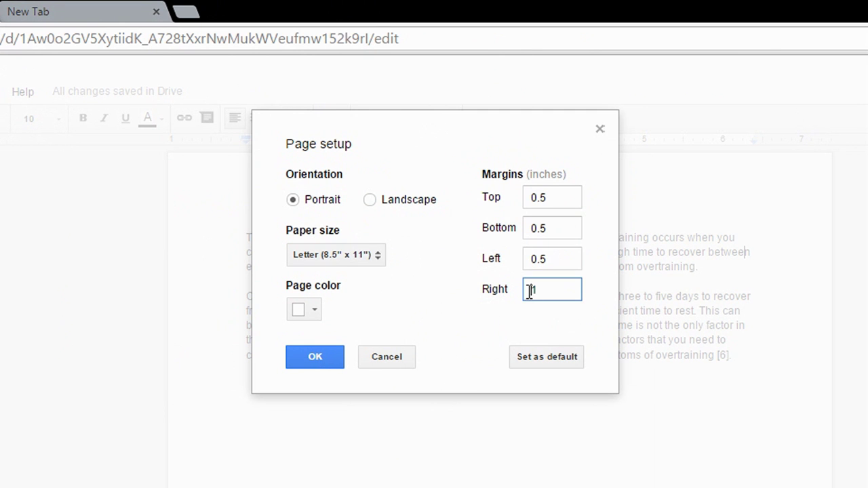
text(0.5)
drag(458, 145, 438, 101)
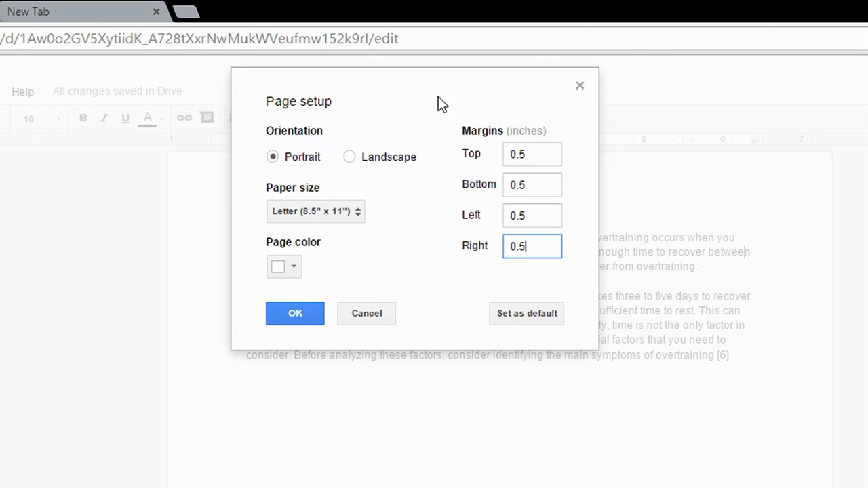
double_click(438, 96)
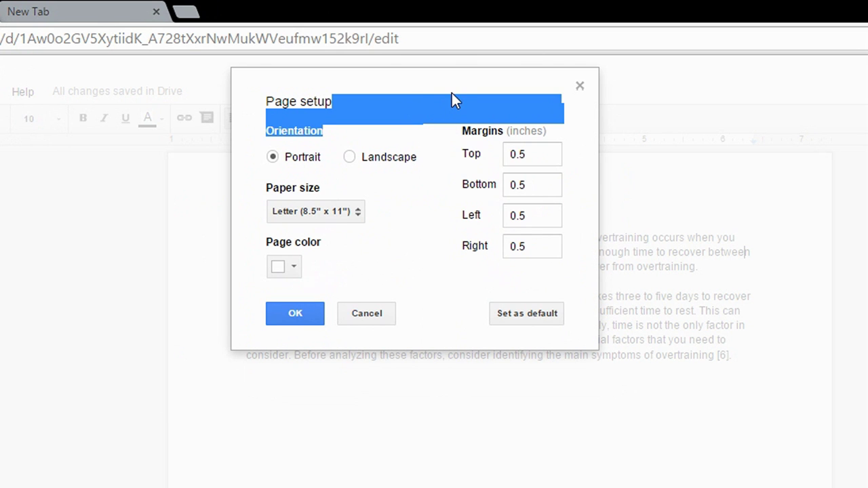
- Set the 0.5-inch margins as default in Page setup and confirm with OK
click(469, 238)
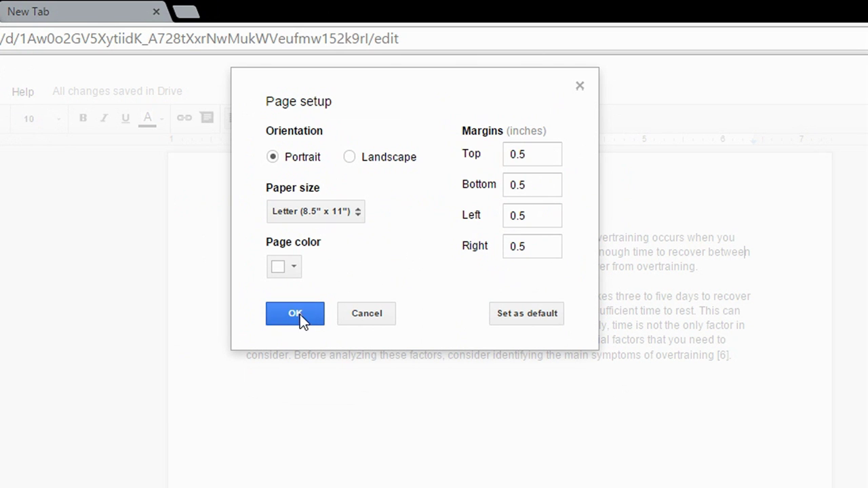
drag(457, 155, 444, 166)
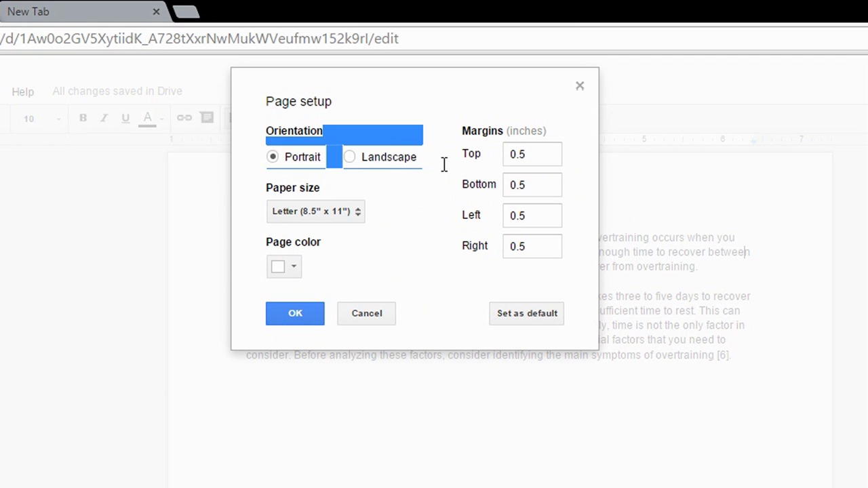
click(436, 116)
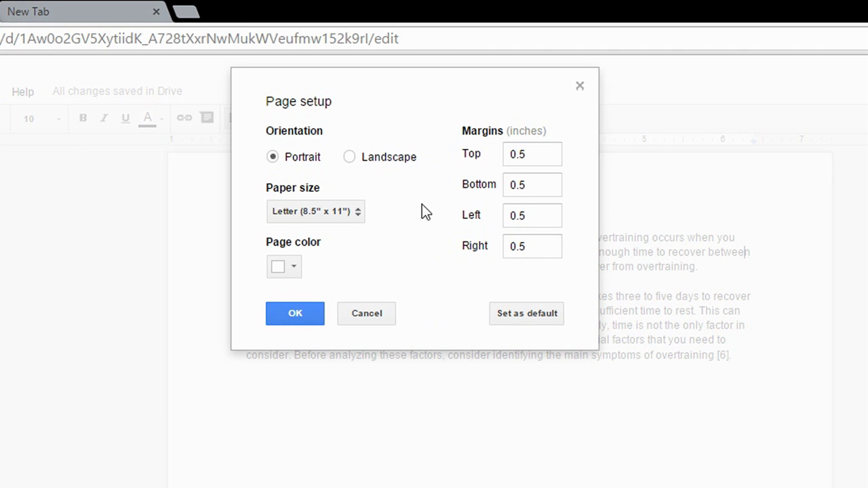
click(529, 149)
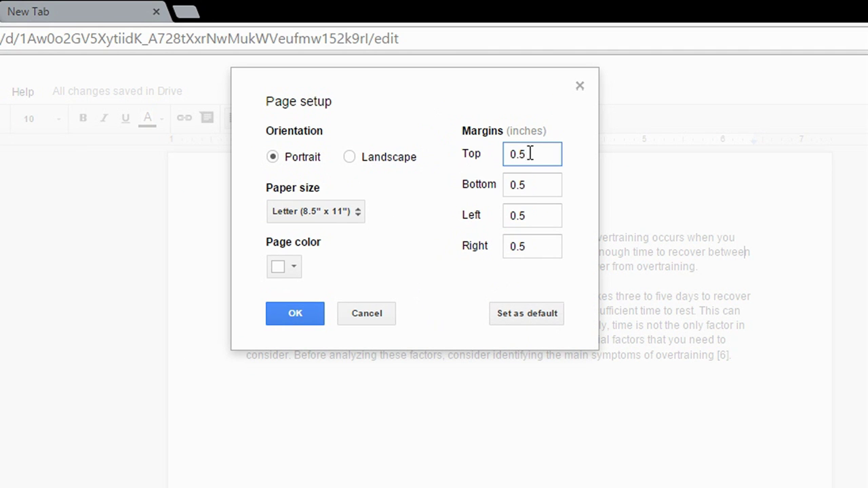
click(536, 324)
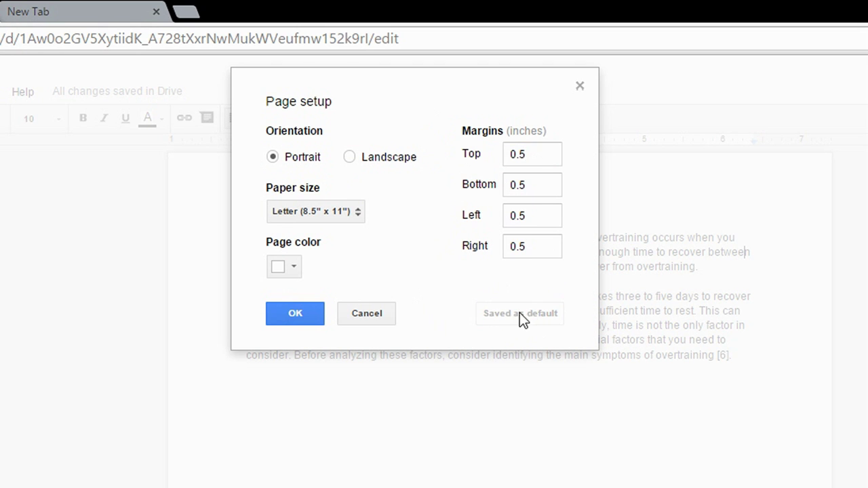
click(276, 317)
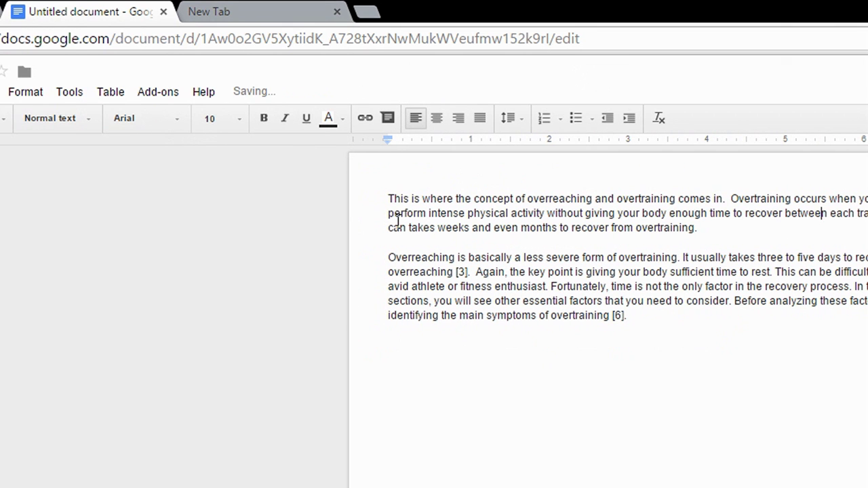
click(360, 199)
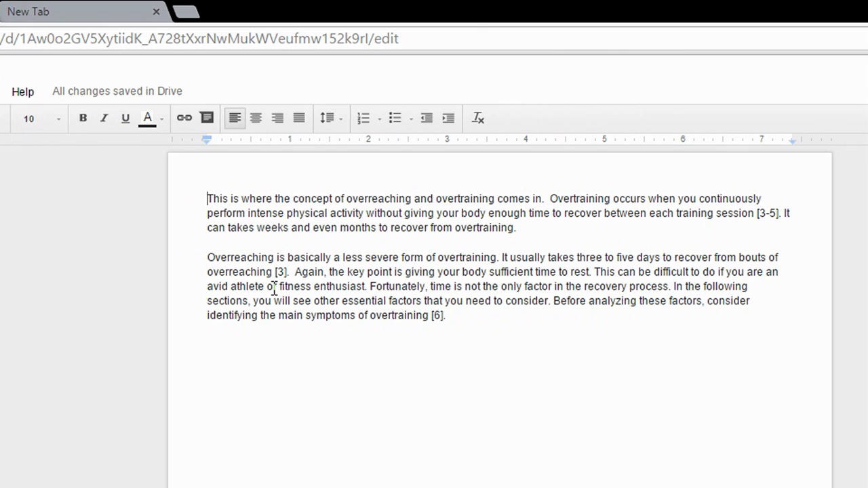
click(249, 213)
- From the My Drive page, create another blank Google Docs document
click(64, 9)
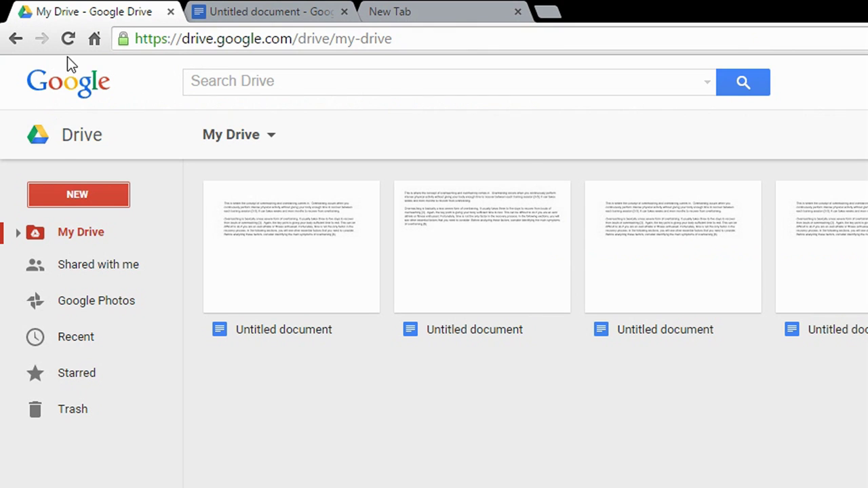
click(70, 198)
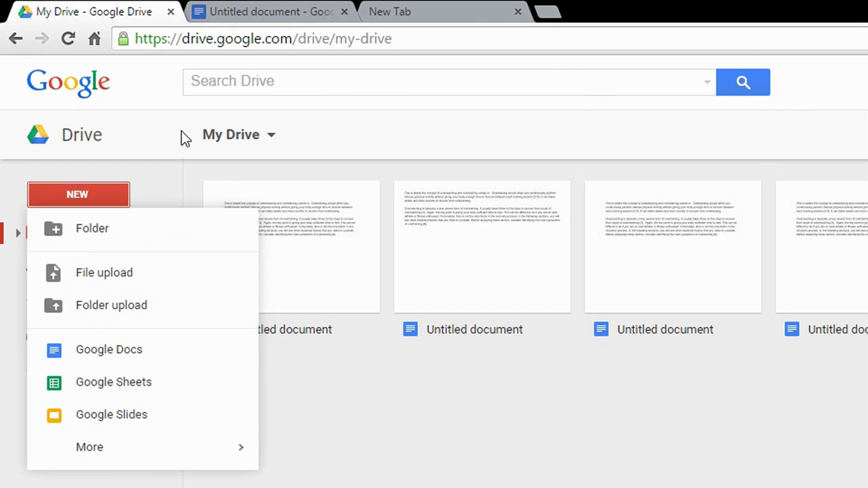
click(136, 39)
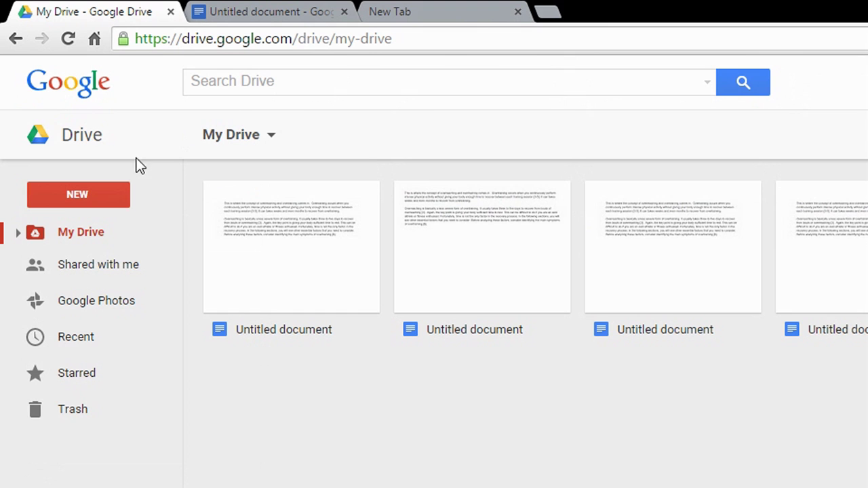
click(64, 199)
click(117, 352)
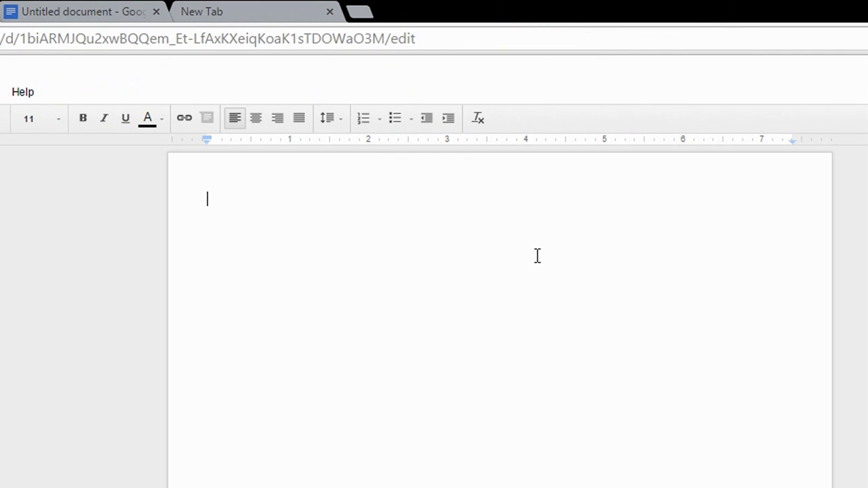
- Paste the overreaching and overtraining paragraphs into the newest document's empty page
right_click(315, 223)
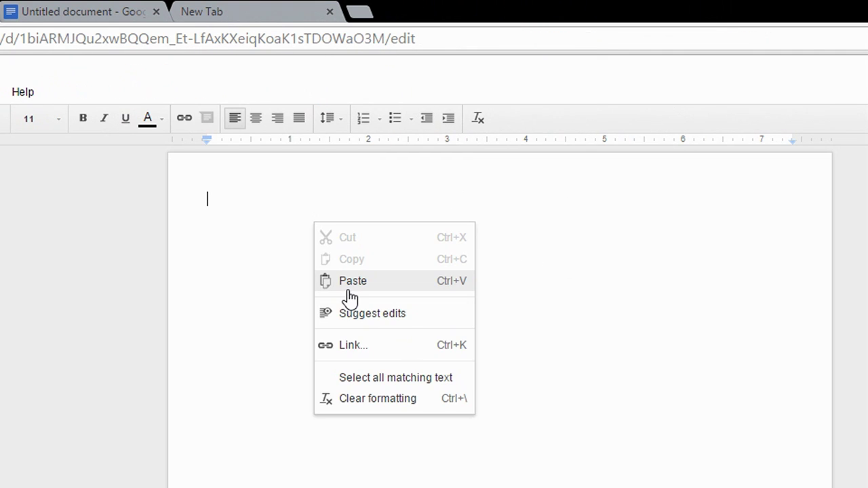
click(353, 289)
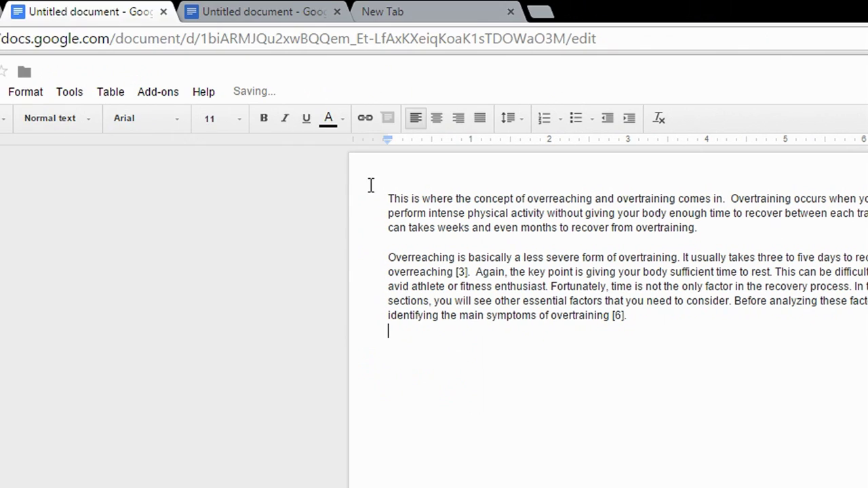